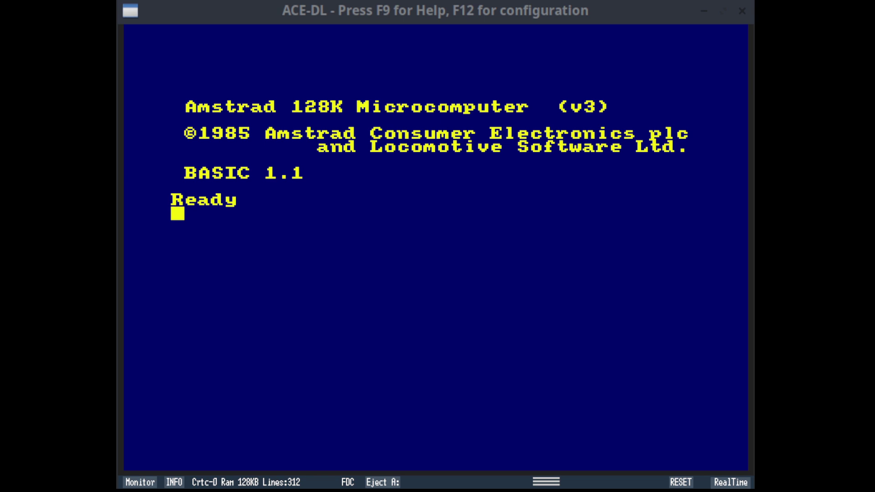
Enable 'Enable savestates history for gaming' in the F12 Miscellaneous Options.
left_click(605, 12)
key("F12")
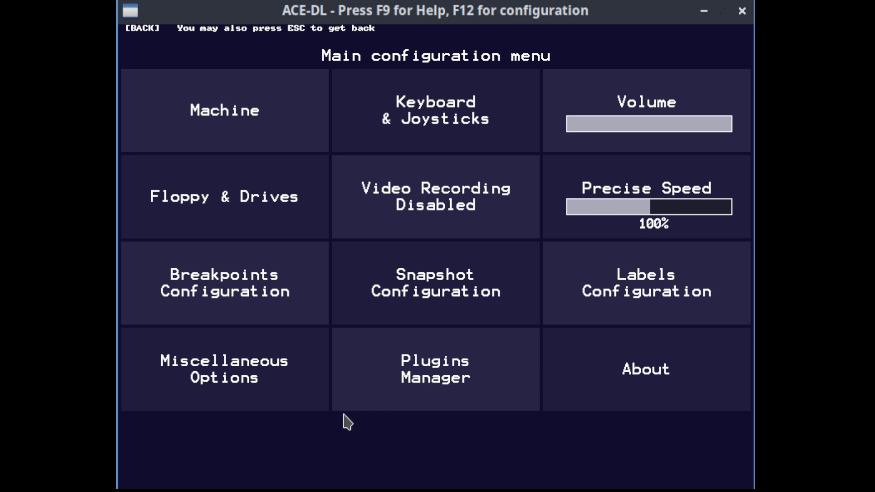
left_click(254, 401)
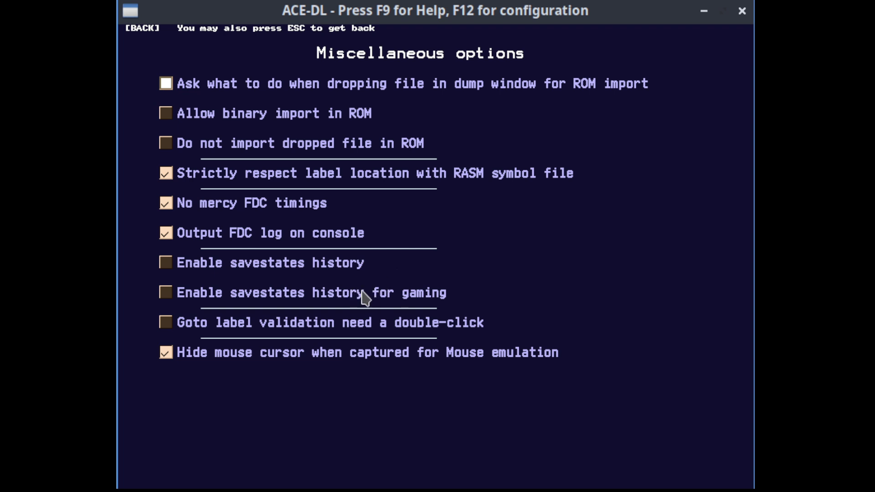
left_click(166, 293)
Leave the configuration, boot the disk with |cpm and load GRYZOR from the Ocean menu.
key("Escape")
key("Escape")
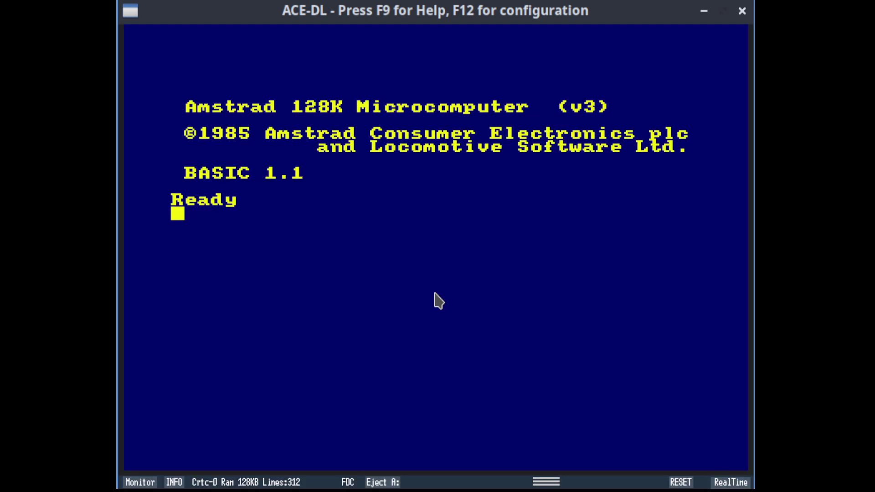
type("|cpm")
key("Return")
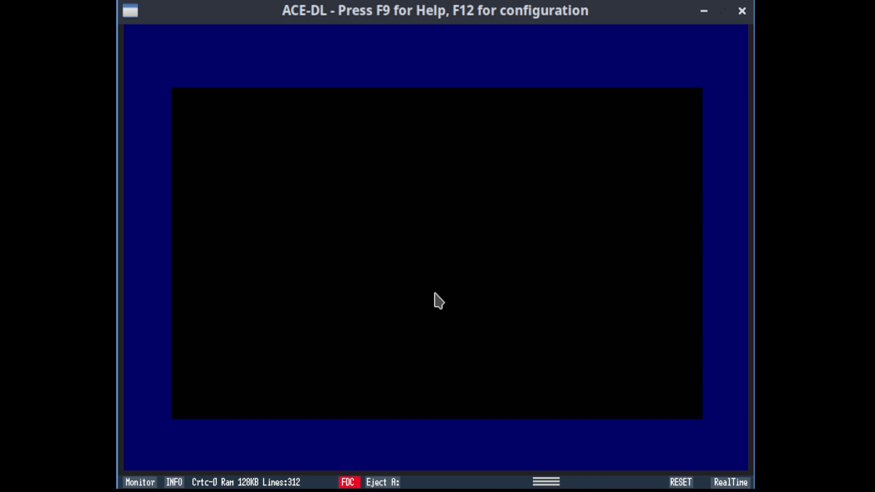
key("Return")
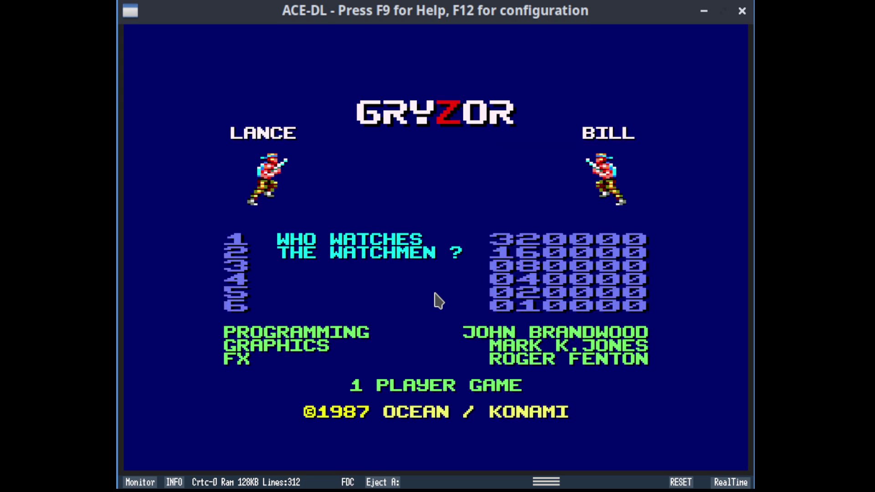
Start one-player Gryzor, fight right through the jungle, and open RollBack after a hit.
key("space")
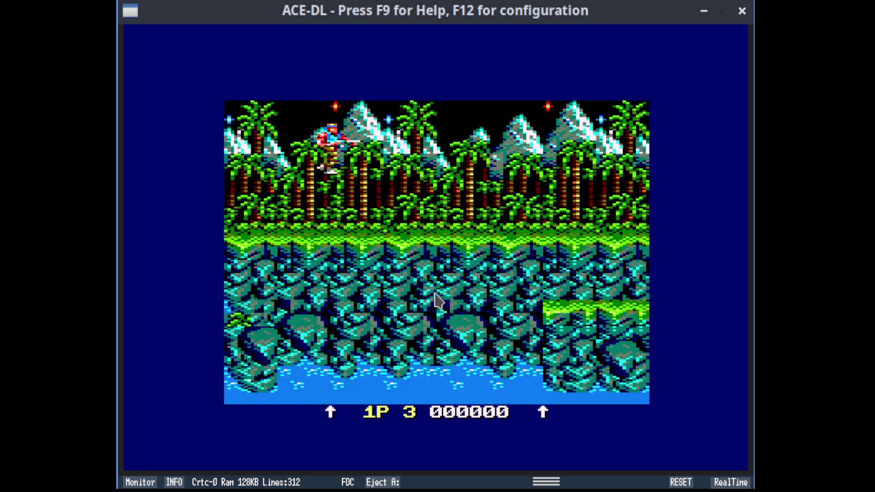
key("Right")
key("Right")
key("space")
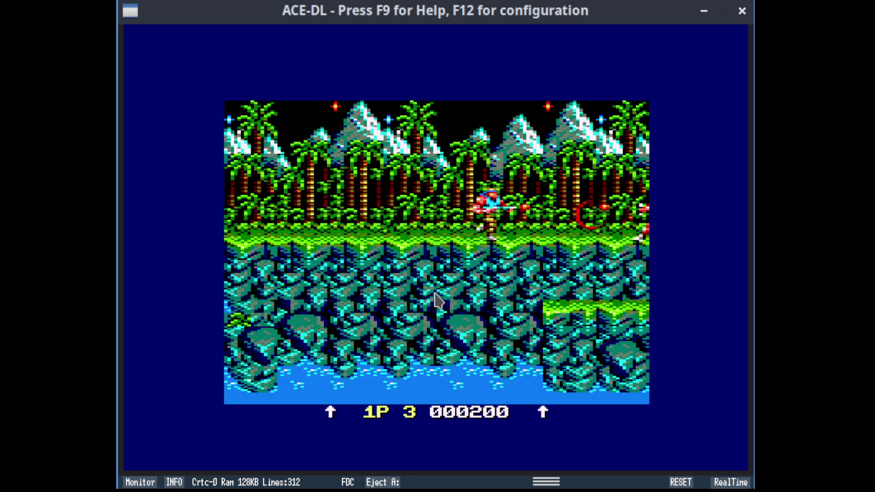
key("Down")
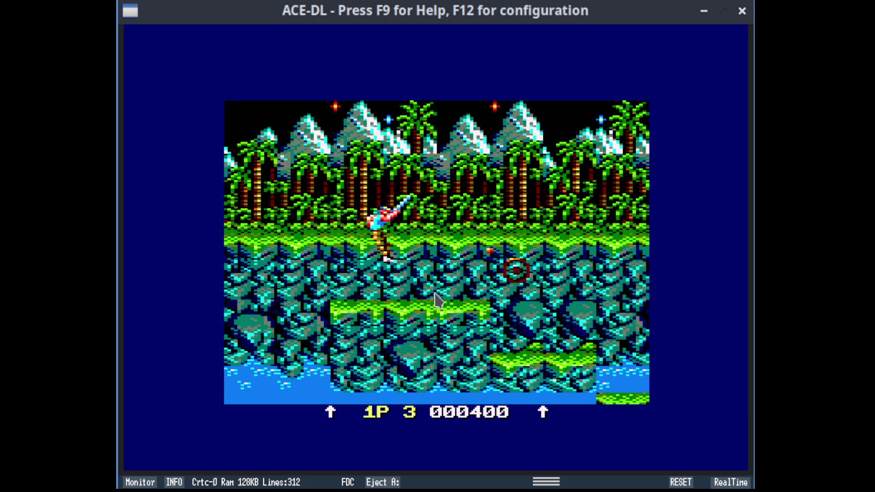
key("space")
key("space")
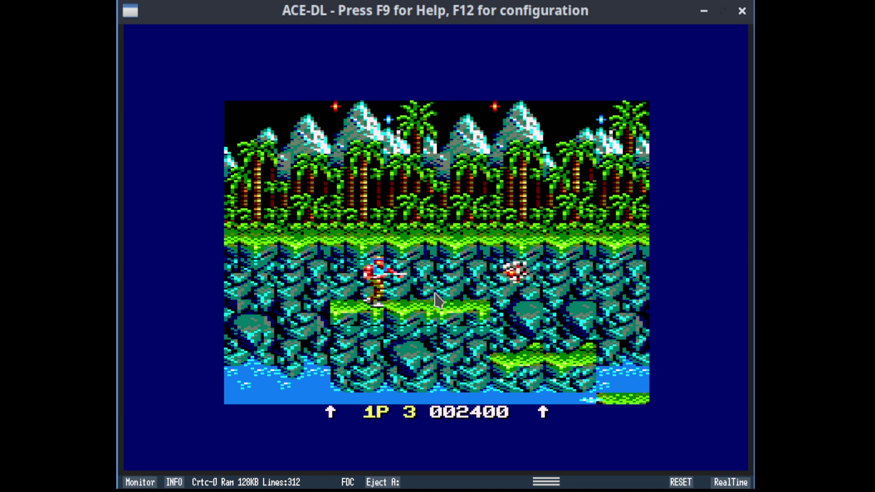
key("Right")
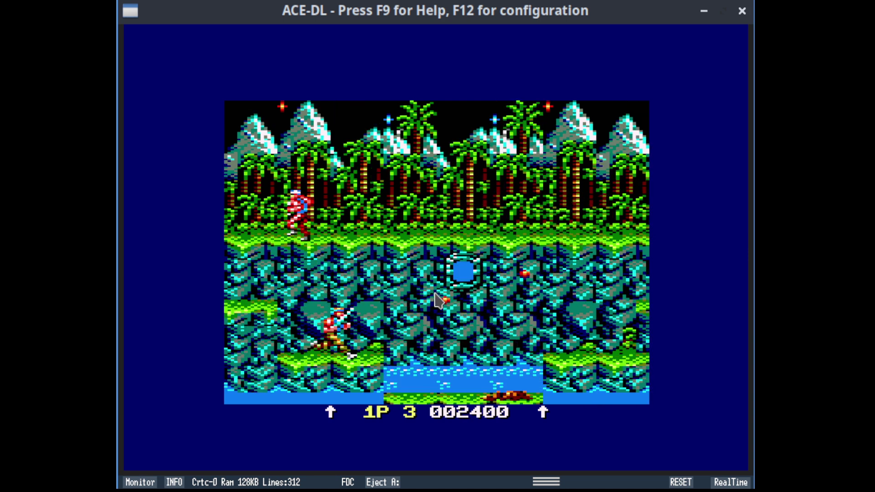
key("Right")
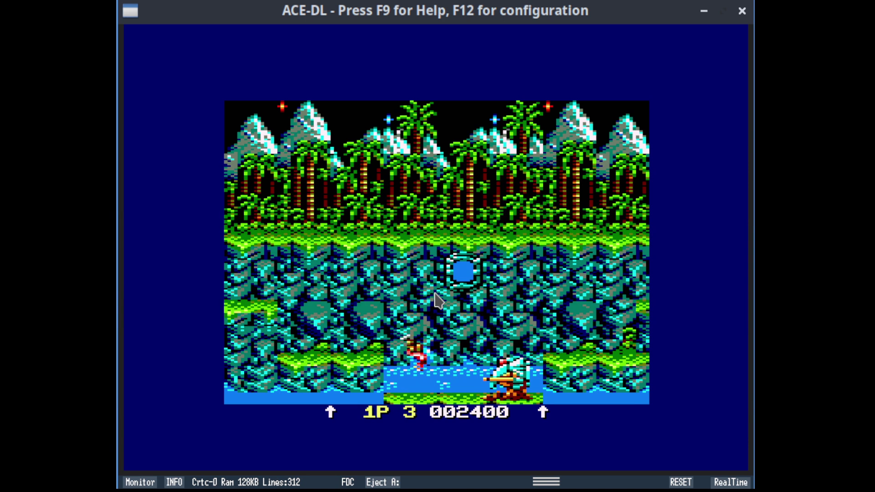
key("F7")
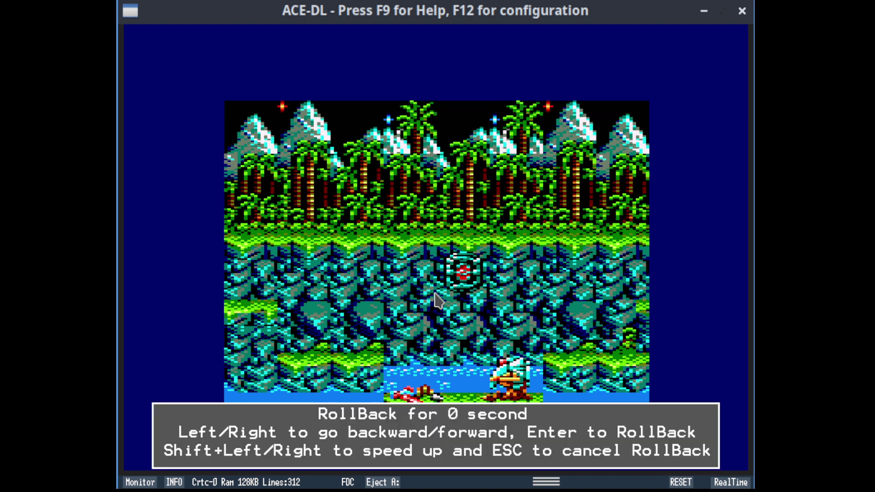
Rewind Gryzor about four seconds in the RollBack overlay and resume play.
key("Left")
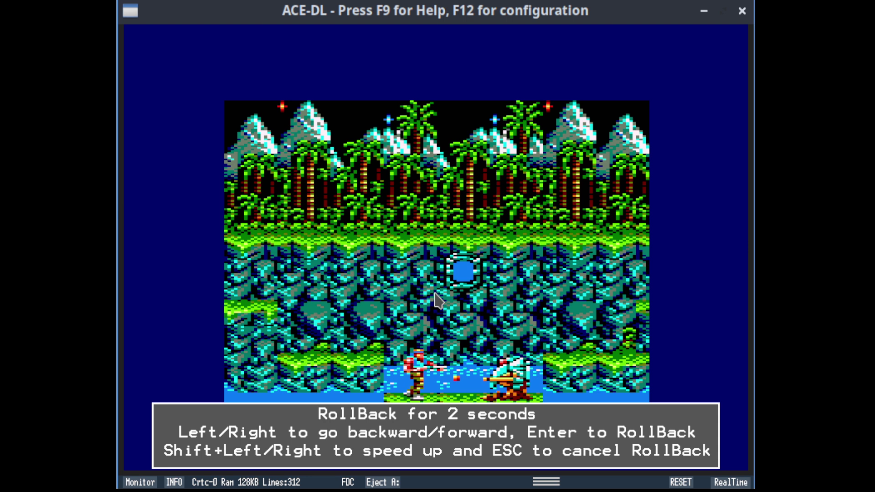
key("Left")
key("Left")
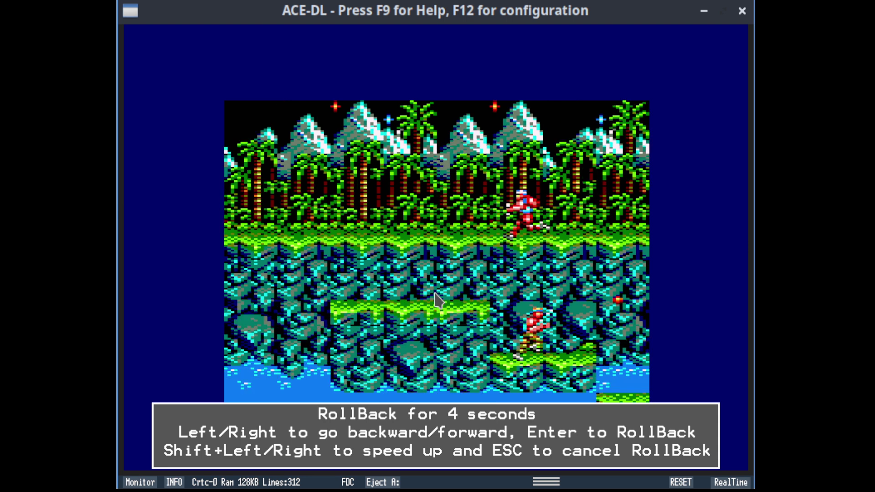
key("Return")
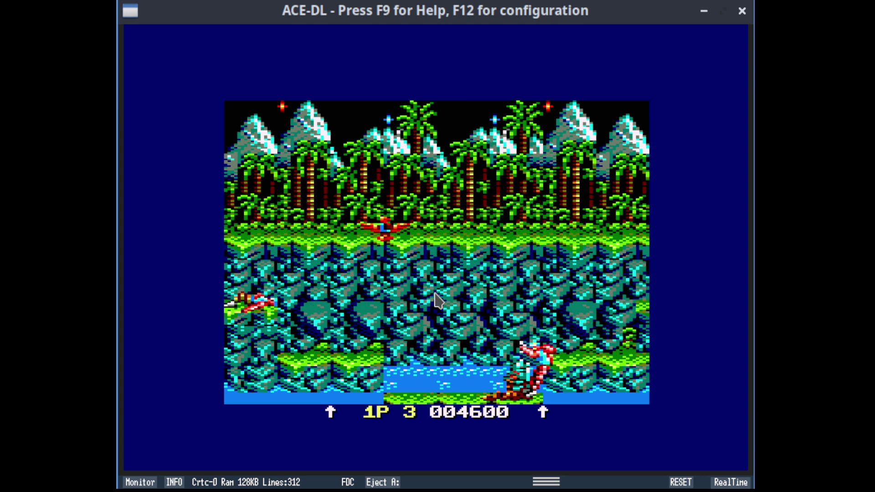
After dying, roll the game back a few seconds and resume.
key("F10")
key("Left")
key("Left")
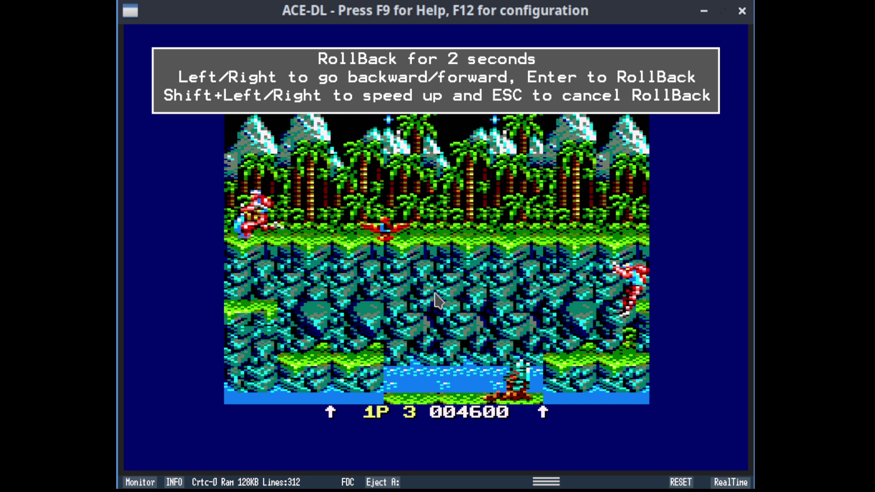
key("Left")
key("Return")
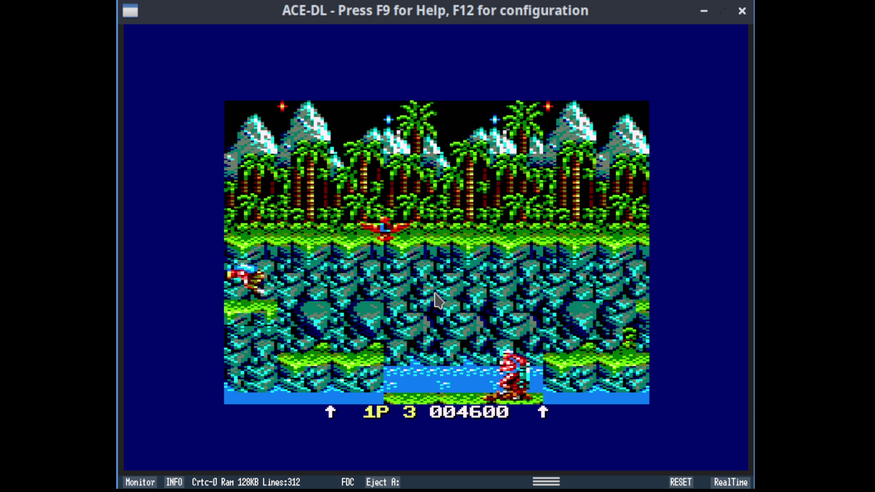
Fight rightwards, going prone and firing, until the soldier reaches the bridge.
key("Right")
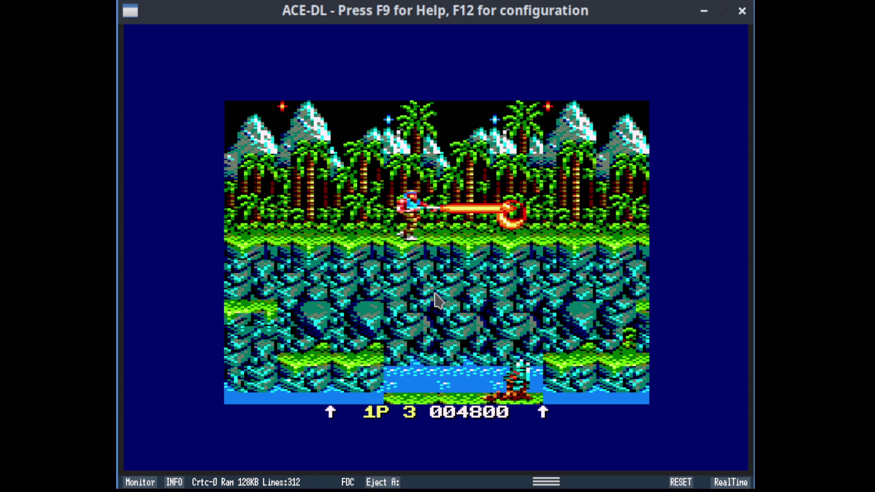
key("Right")
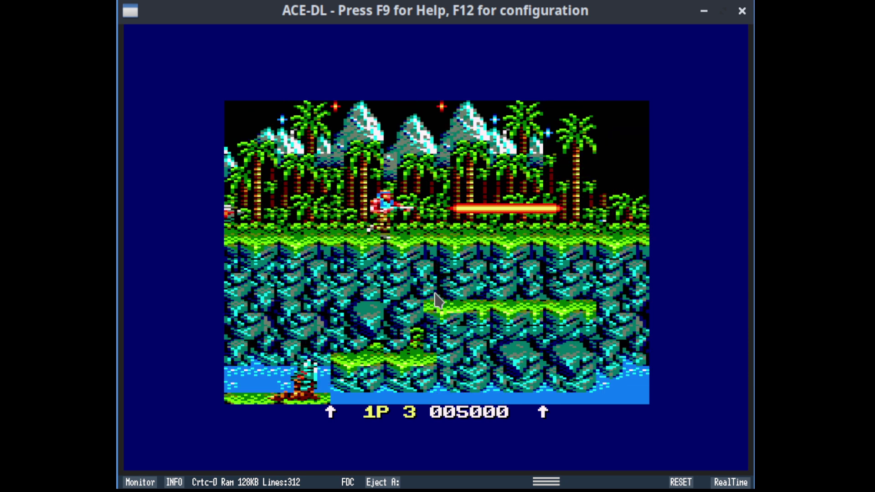
key("Down")
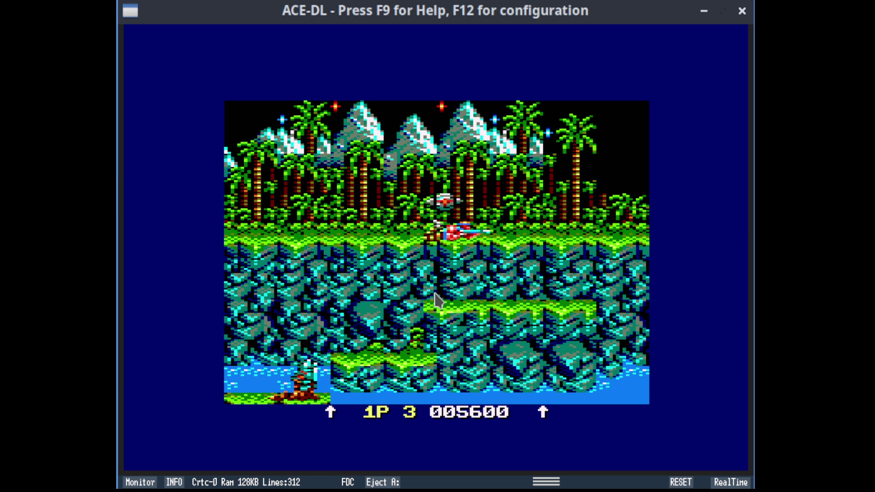
key("space")
key("Right")
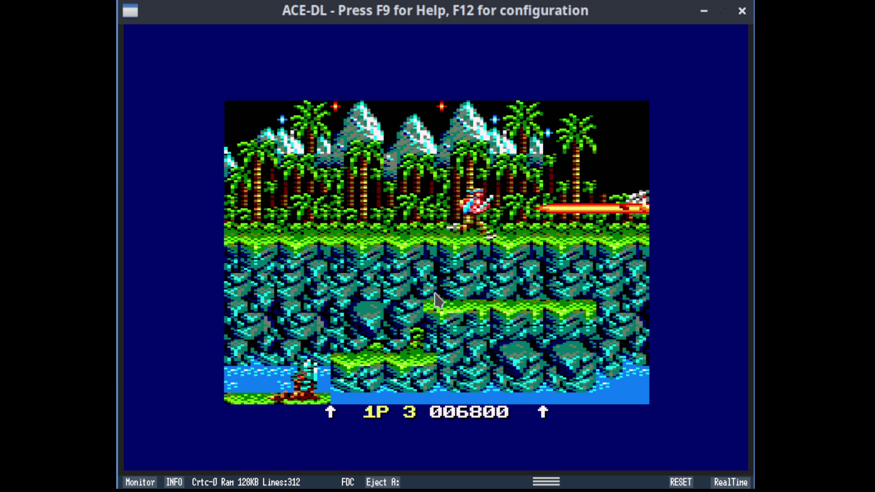
key("Right")
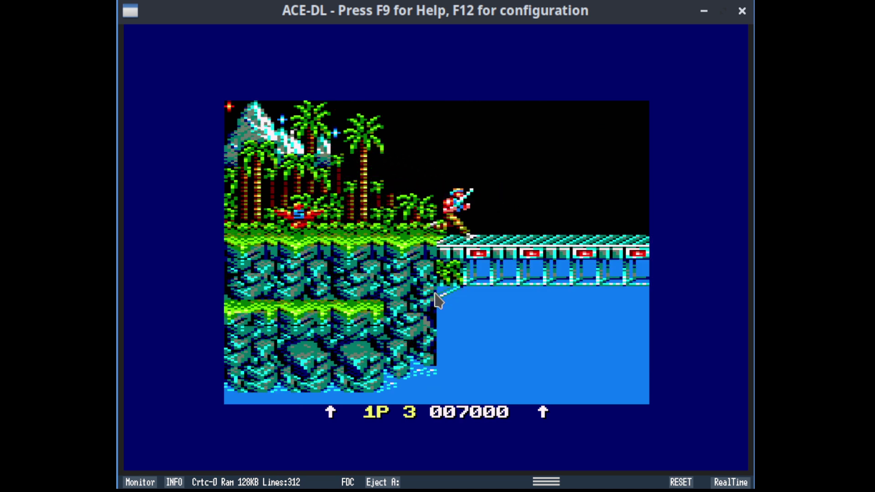
Rewind three seconds on the bridge and continue right through the water.
key("F7")
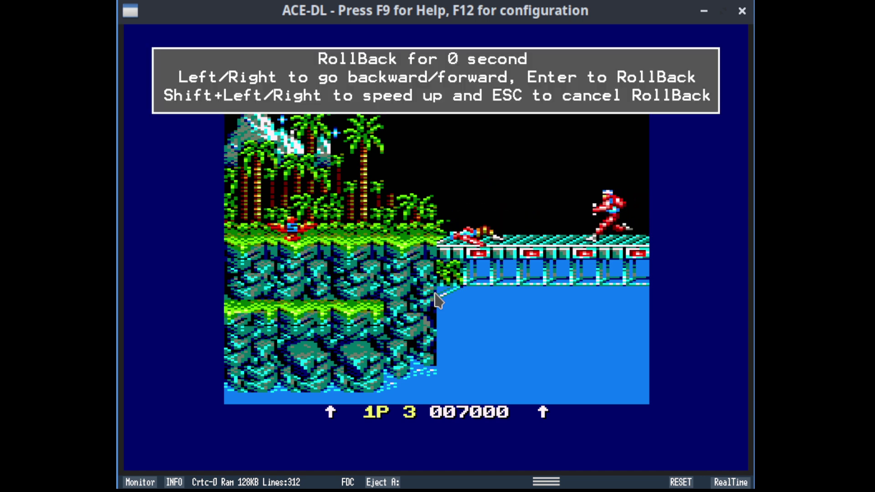
key("Left")
key("Left")
key("Left")
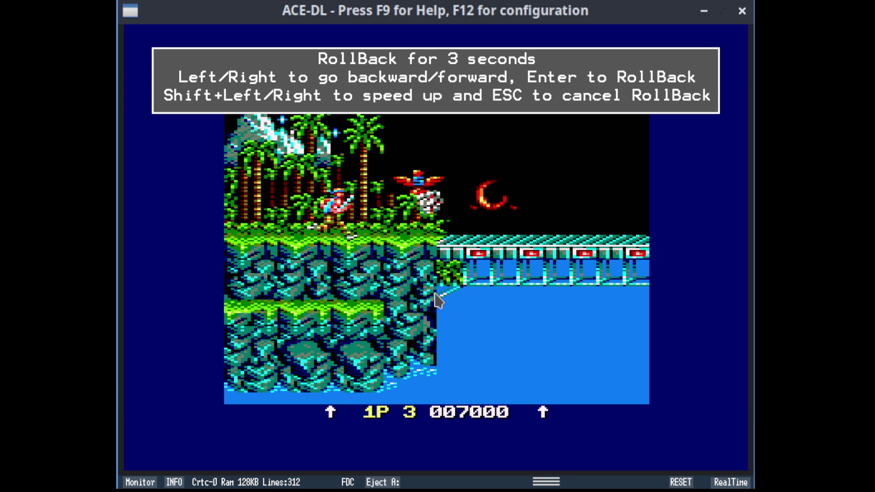
key("Return")
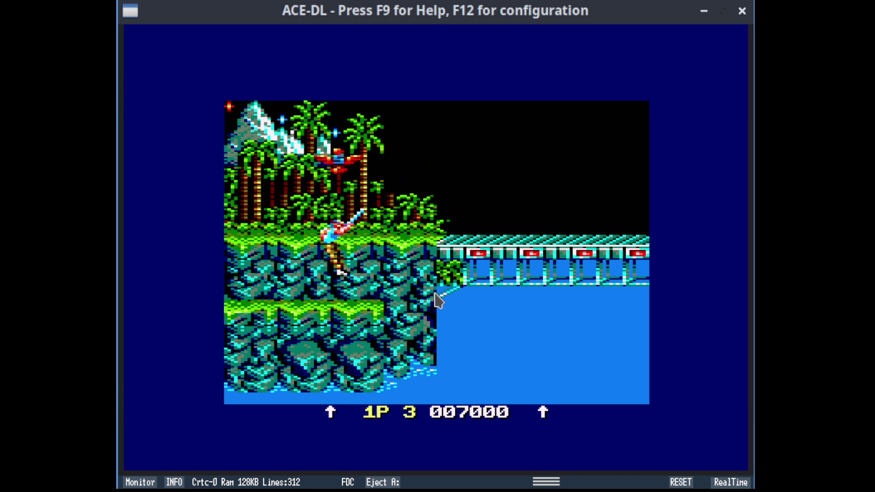
key("Right")
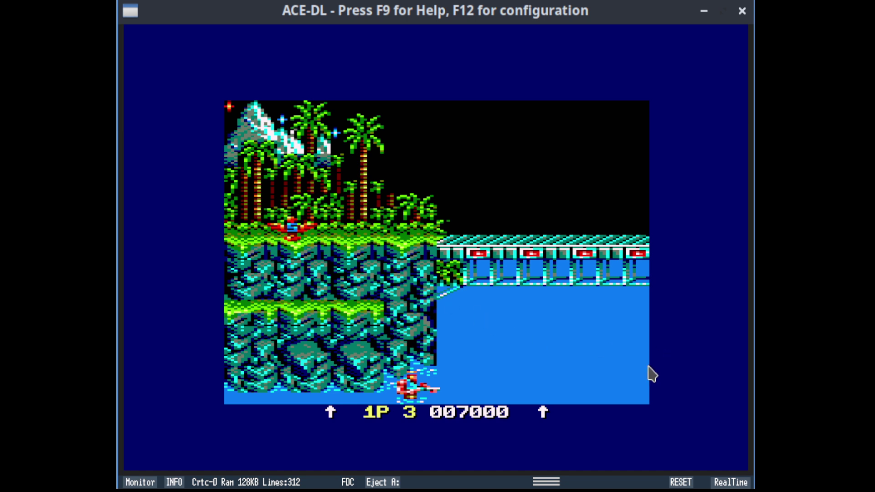
Reset the emulated Amstrad and show the Plugins Manager from the F12 configuration.
left_click(680, 483)
key("F12")
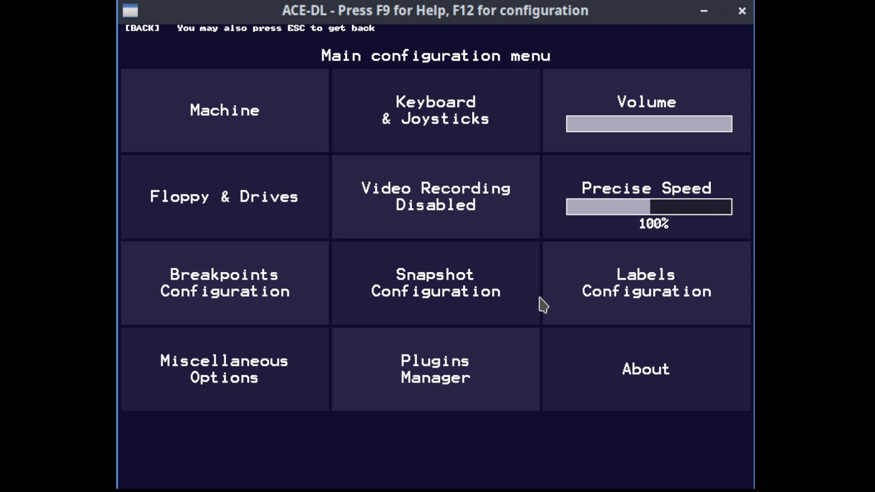
left_click(268, 385)
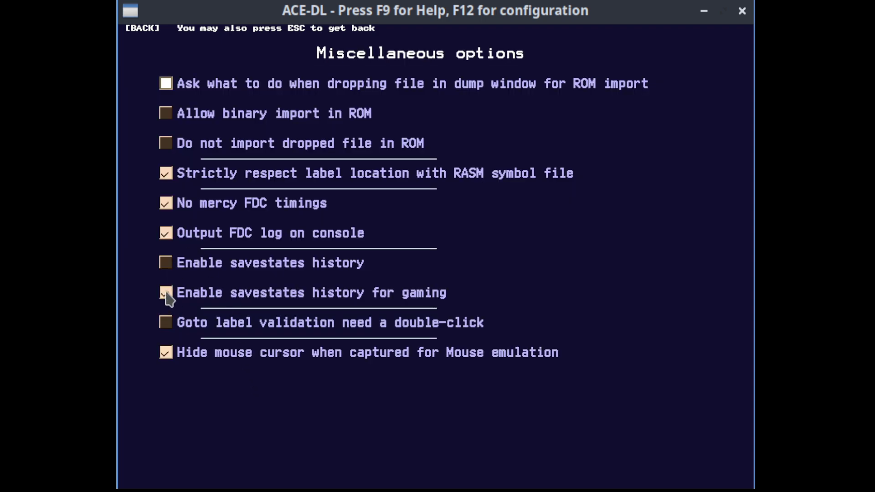
key("Escape")
left_click(441, 383)
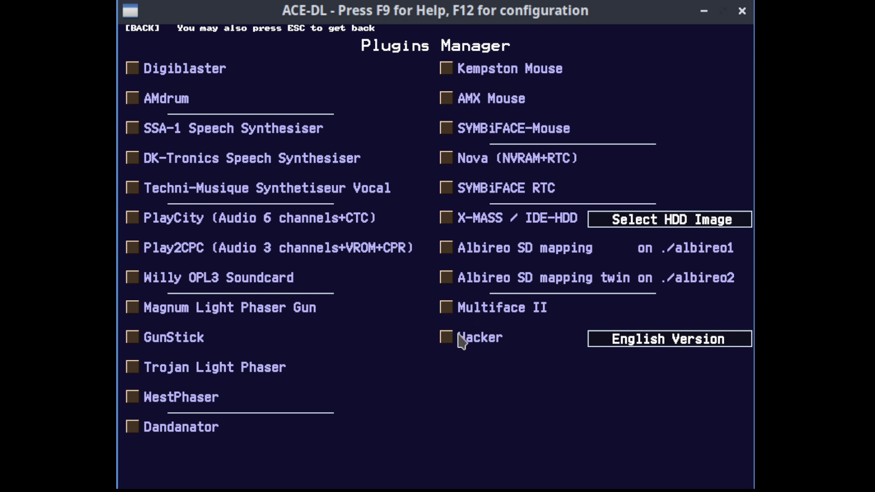
Enable the Willy OPL3 Soundcard and Albireo SD mapping plugins.
left_click(133, 278)
key("Escape")
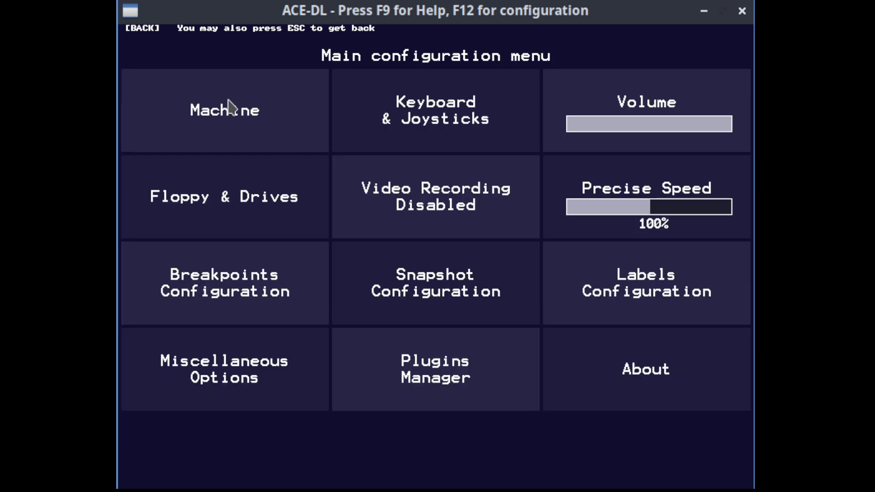
left_click(439, 369)
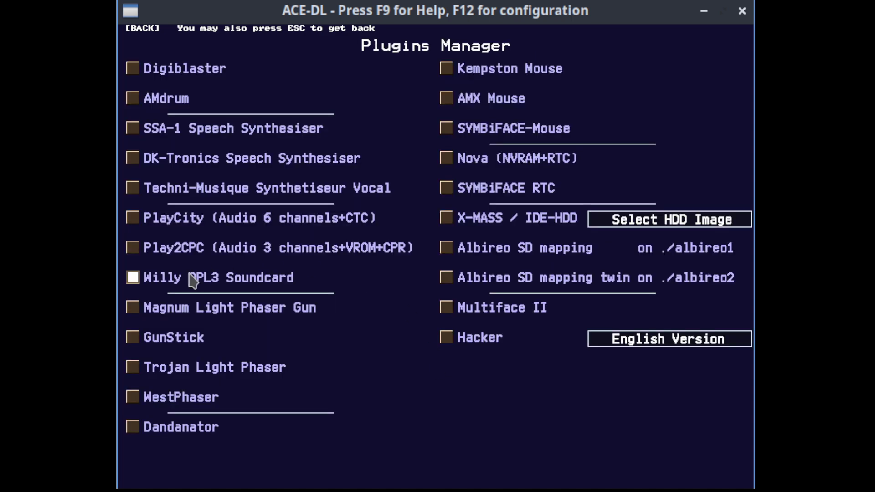
left_click(447, 250)
key("Escape")
Load uniDOS_Albireo_Nova.e07 into a Machine Additionnal ROM slot and restart.
left_click(257, 129)
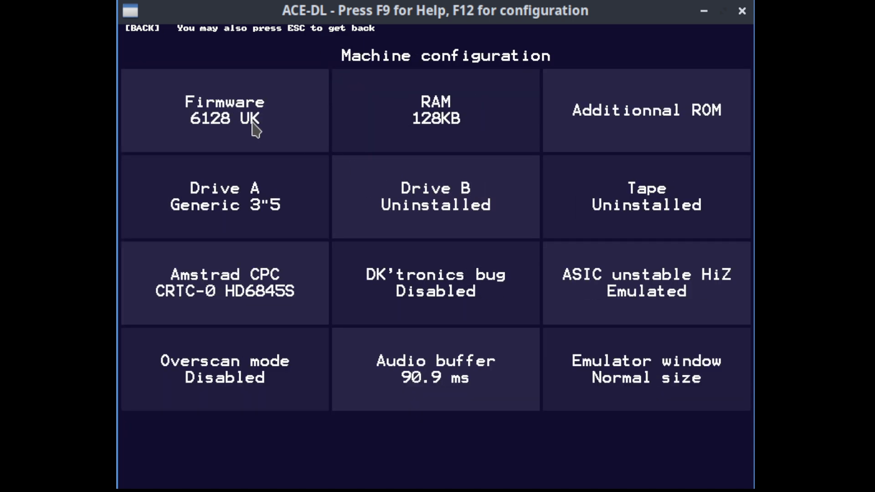
left_click(703, 115)
left_click(399, 148)
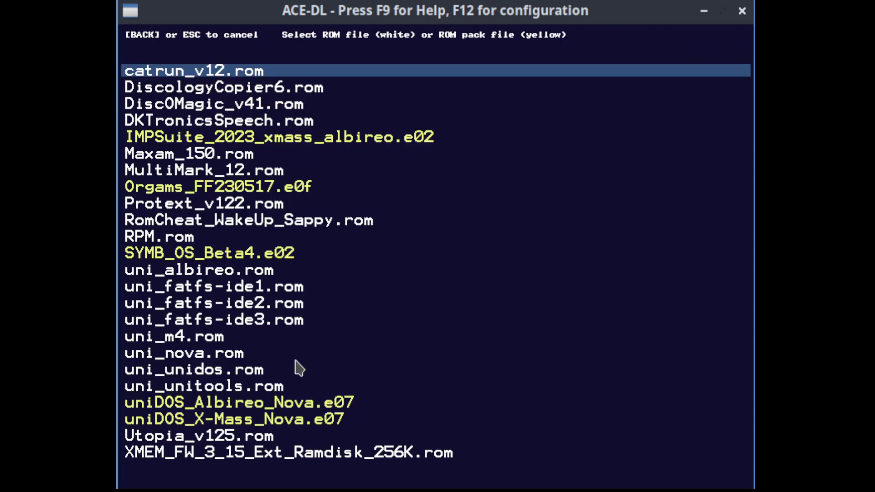
left_click(210, 404)
key("Escape")
key("Escape")
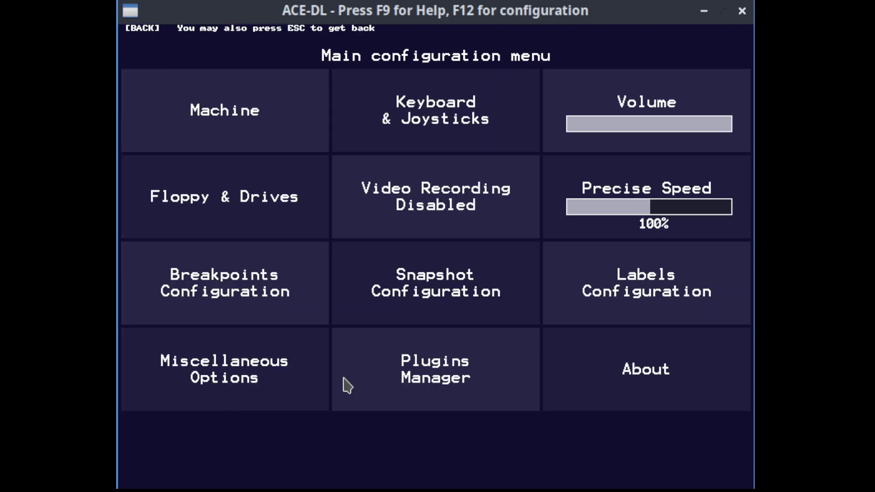
key("Escape")
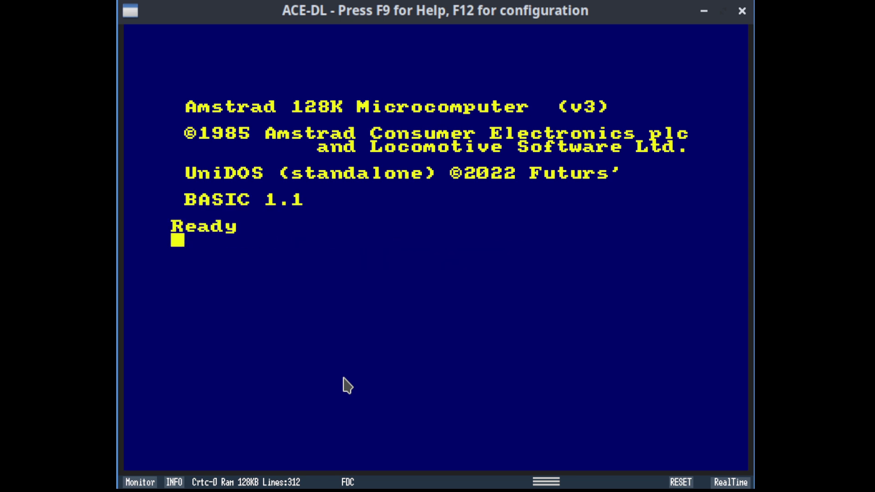
type("1oad\"alb")
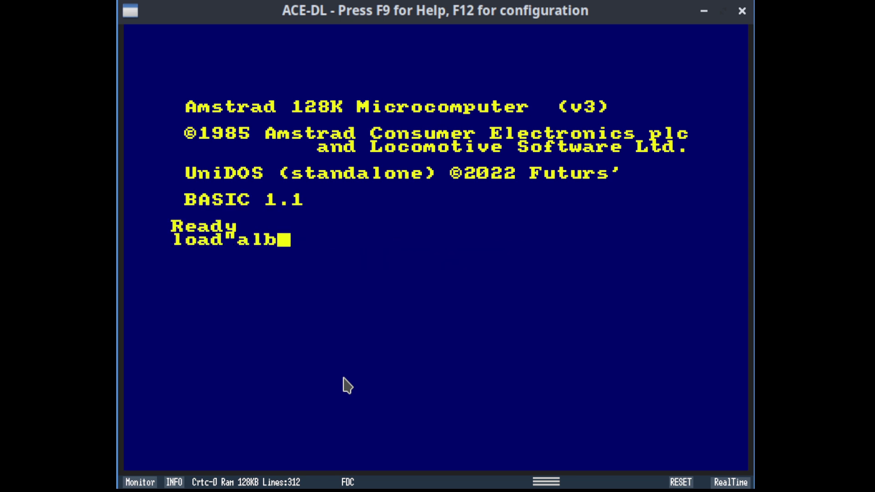
type("iback")
Enter load"sd:, load"albiback, load"playvgm and run"playvgm at the BASIC prompt.
key("Return")
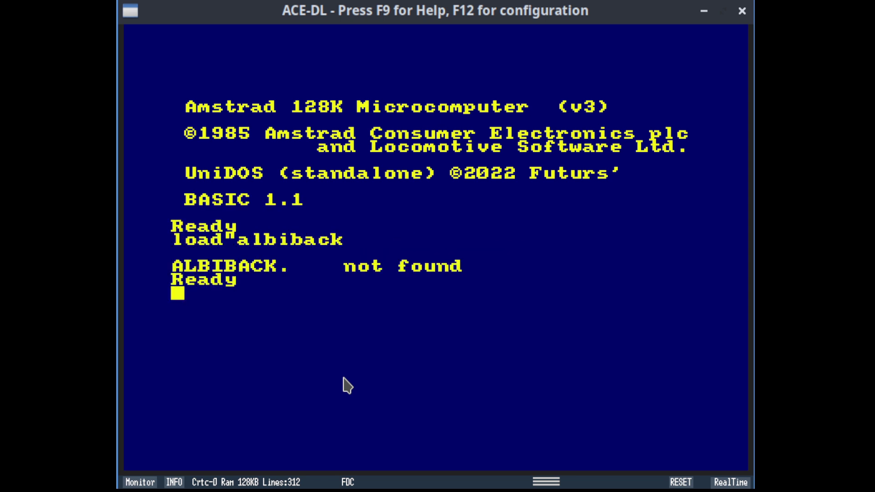
type("load\"sd:")
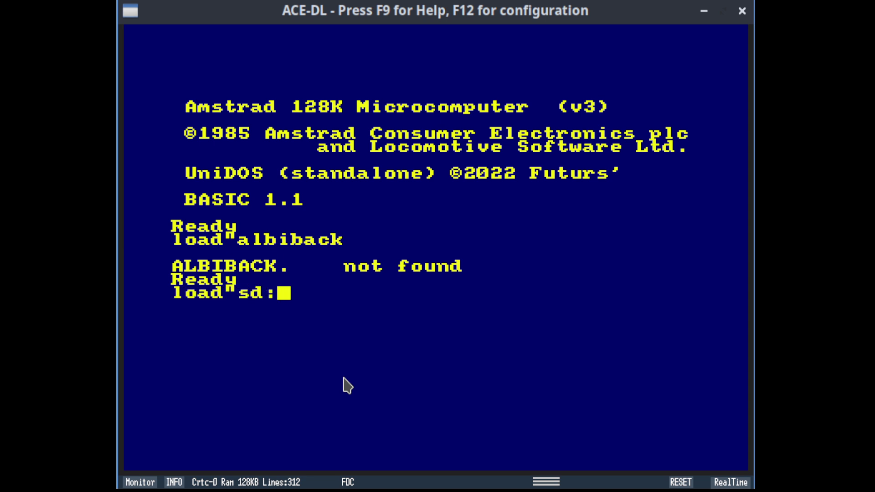
key("Return")
type("load\"a")
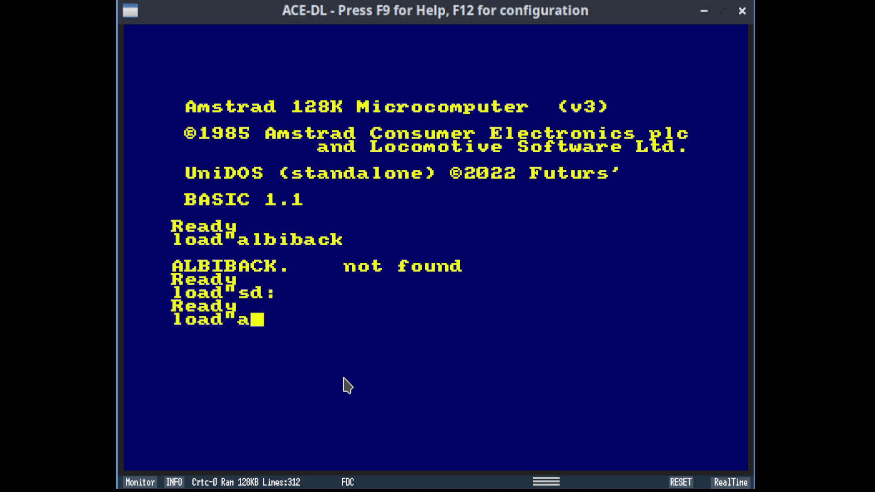
type("lbiback")
key("Return")
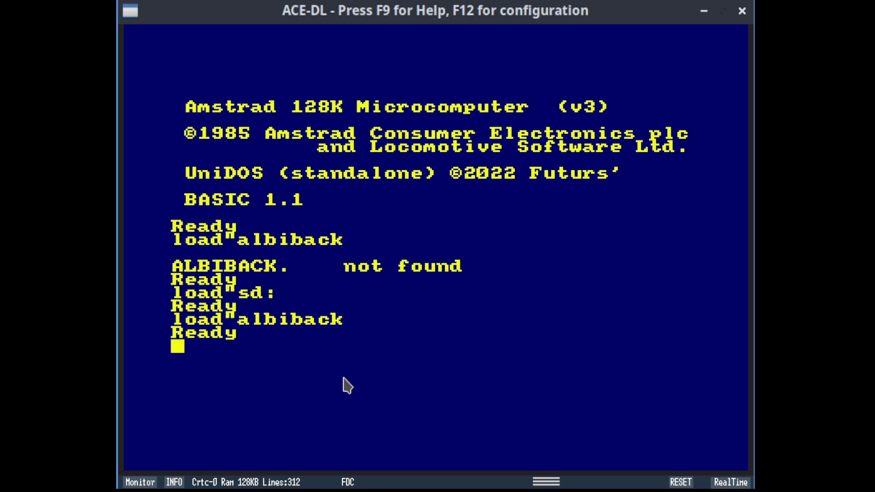
type("load\"playvgm")
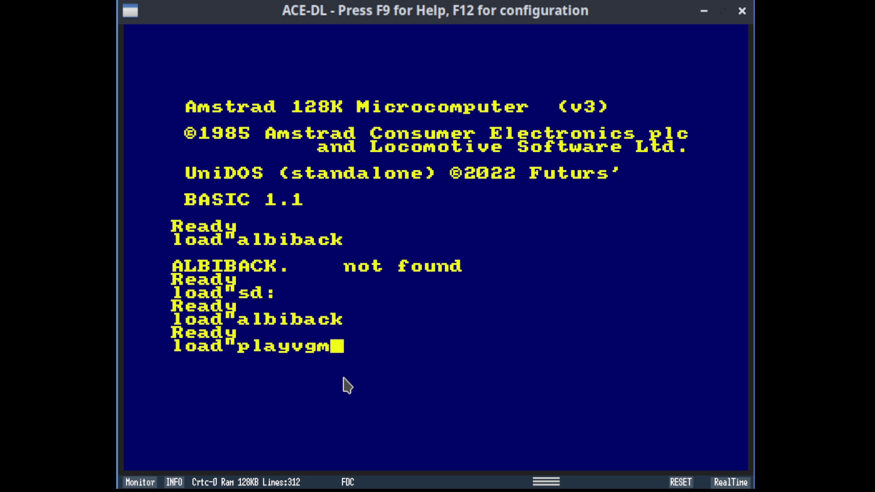
key("Return")
type("run\"playv")
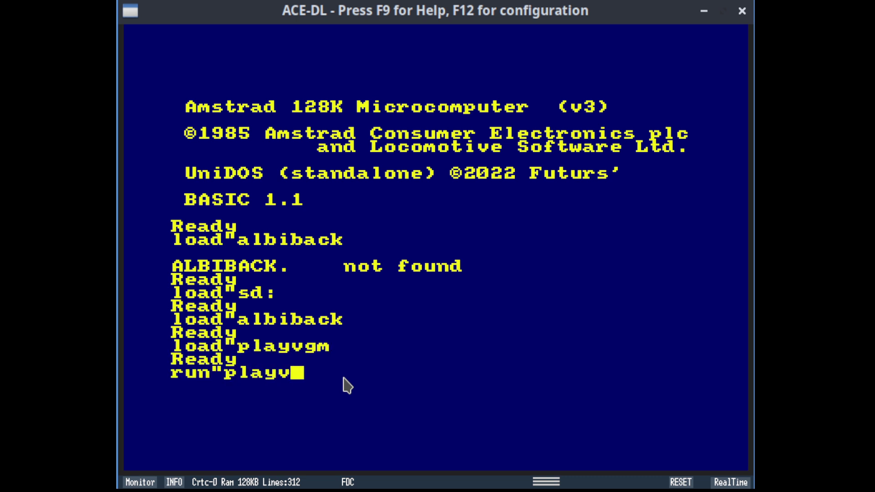
type("gm")
key("Return")
type("mus")
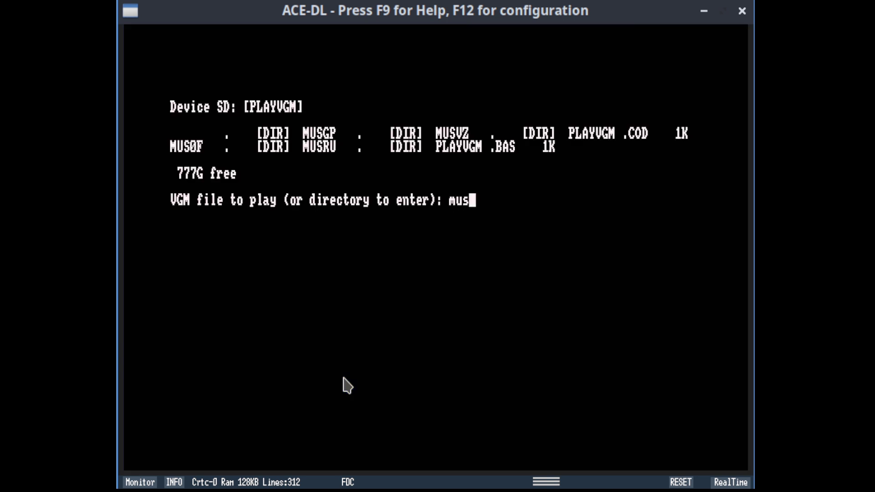
type("0f")
Enter mus0f at the VGM prompt to list the MUS0F game directories.
key("Return")
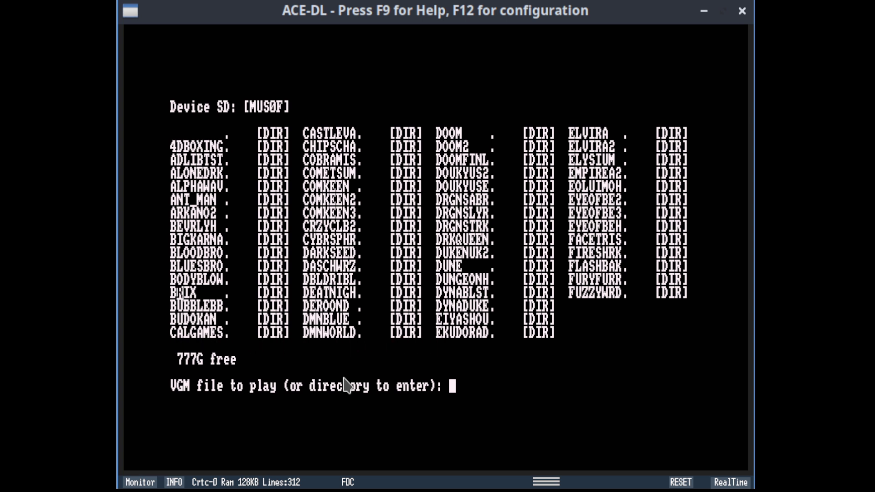
type("ARKANO")
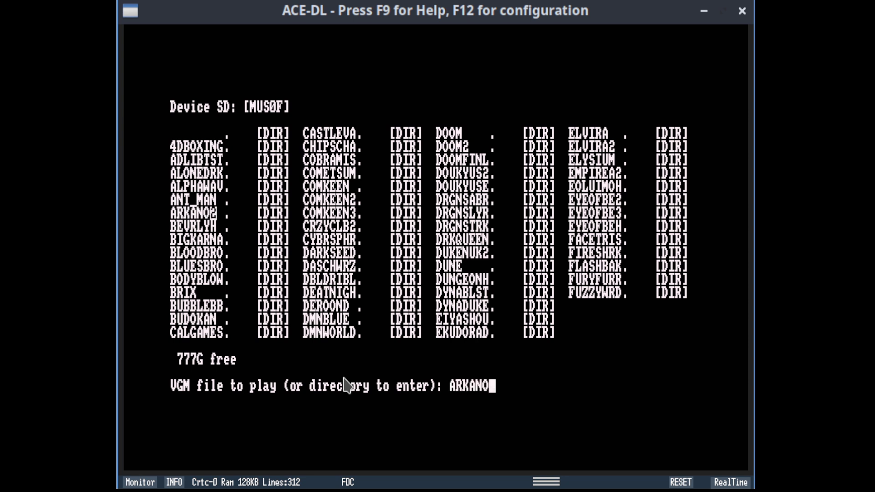
type("2")
Open the ARKANO2 folder and copy the 02INTROD.VGM name into the prompt.
key("Return")
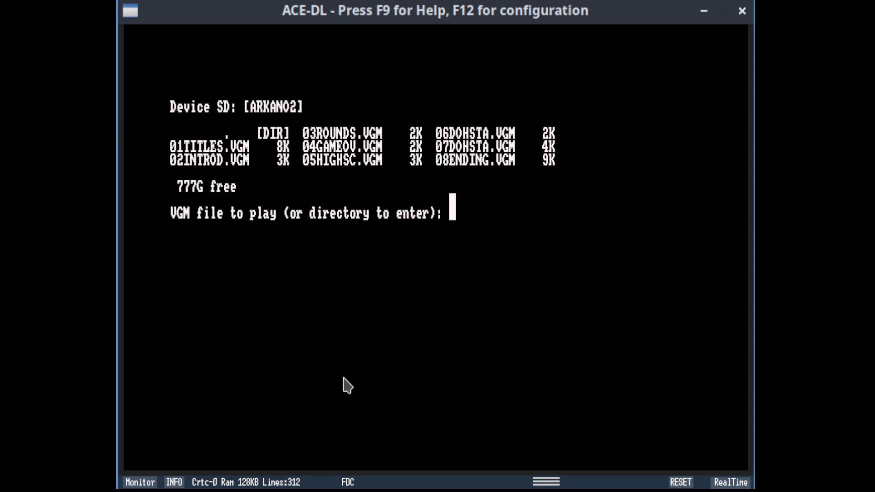
key("shift+Left")
key("shift+Left")
key("shift+Left")
key("shift+Right")
key("alt")
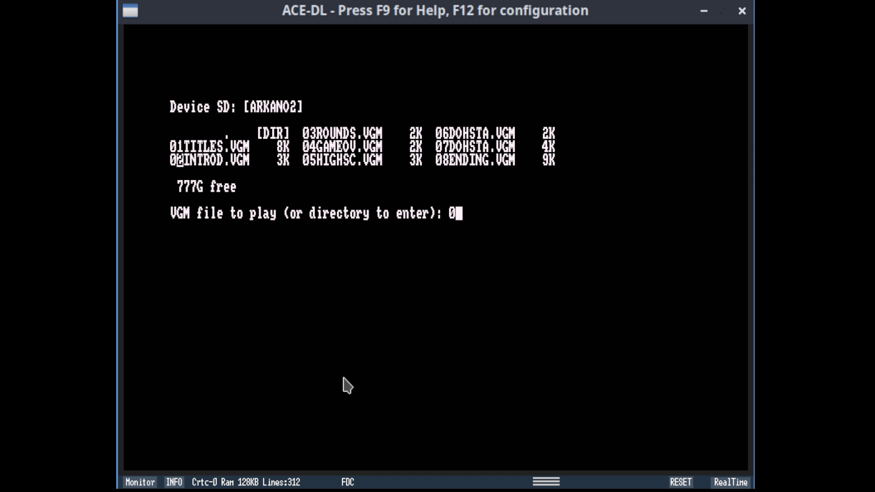
type("2INTROD.VGM")
Play 02INTROD.VGM and 08ENDING.VGM, then enter / to return to MUS0F.
key("Return")
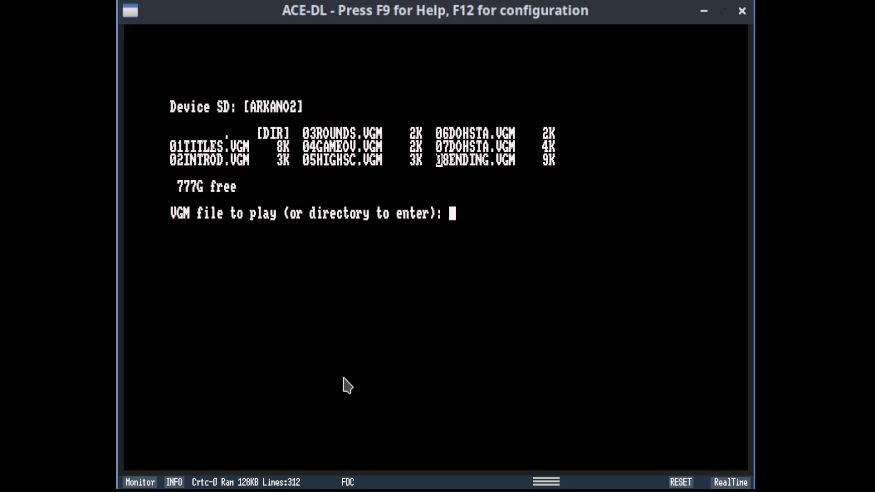
type("08ENDING.VGM")
key("Return")
type("/")
key("Return")
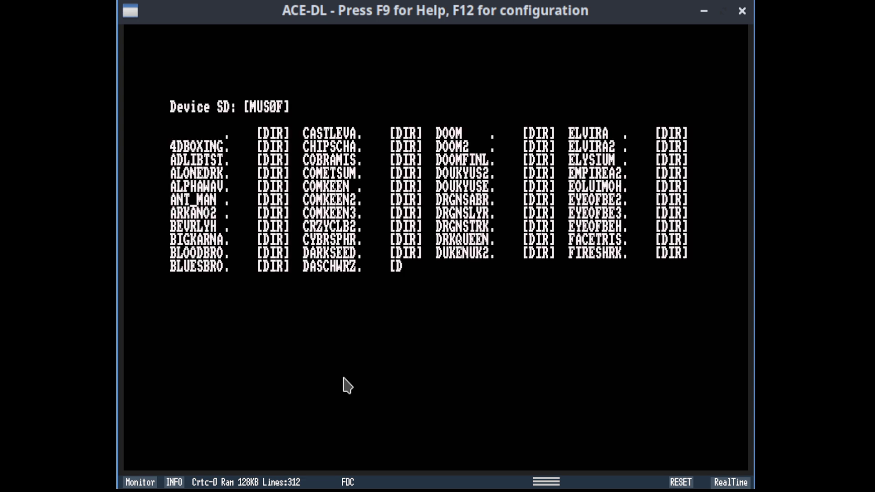
type("/")
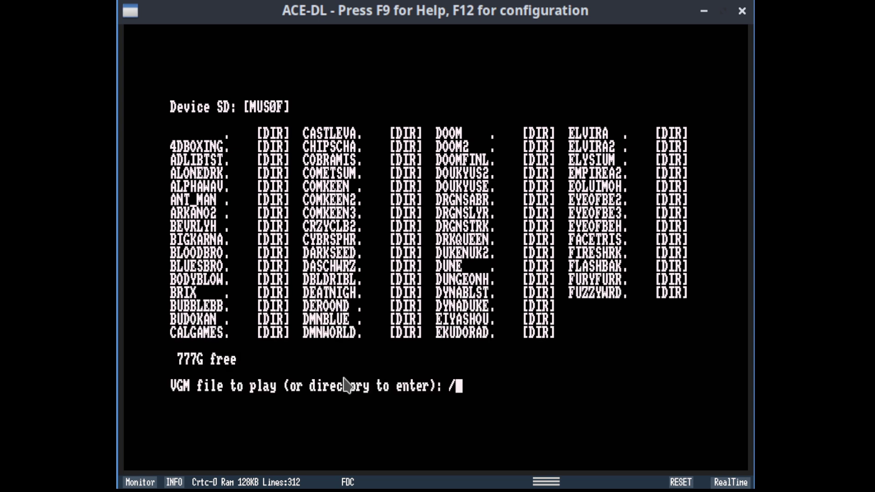
Return PLAYVGM to its top PLAYVGM folder, which prompts for a file.
key("Return")
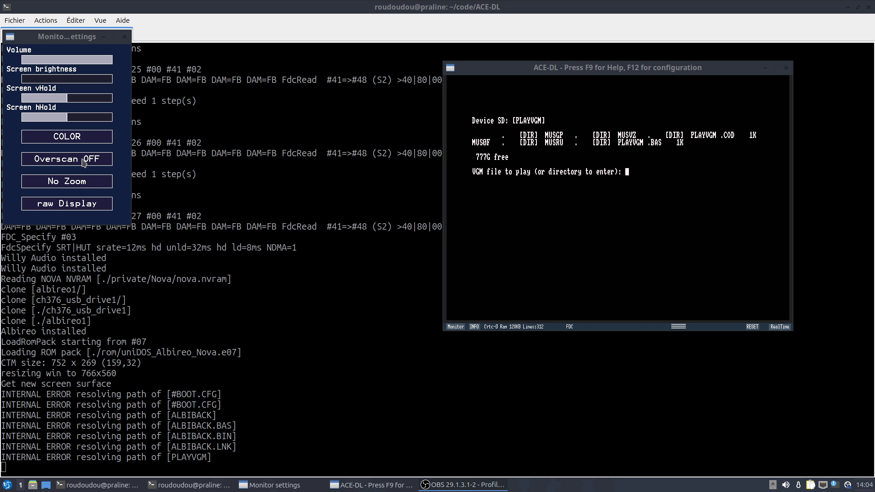
Switch the emulator display to Zoom x2, then back to normal size.
left_click(68, 184)
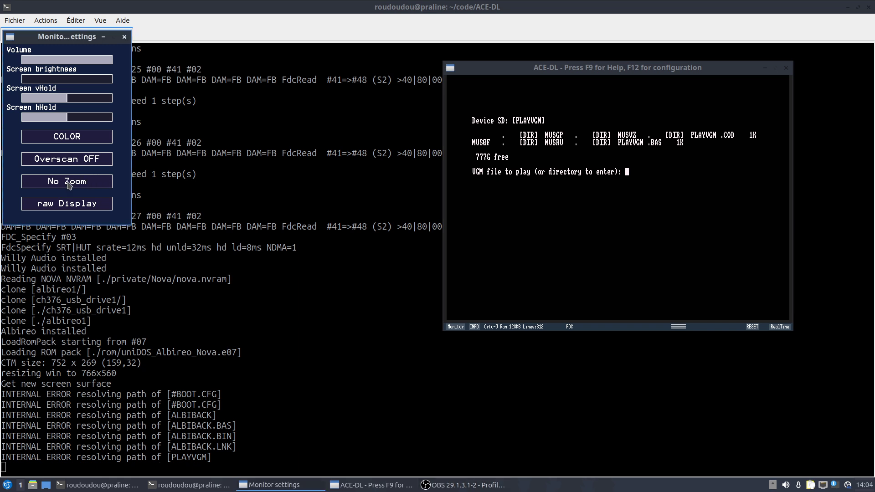
left_click_drag(620, 20, 321, 4)
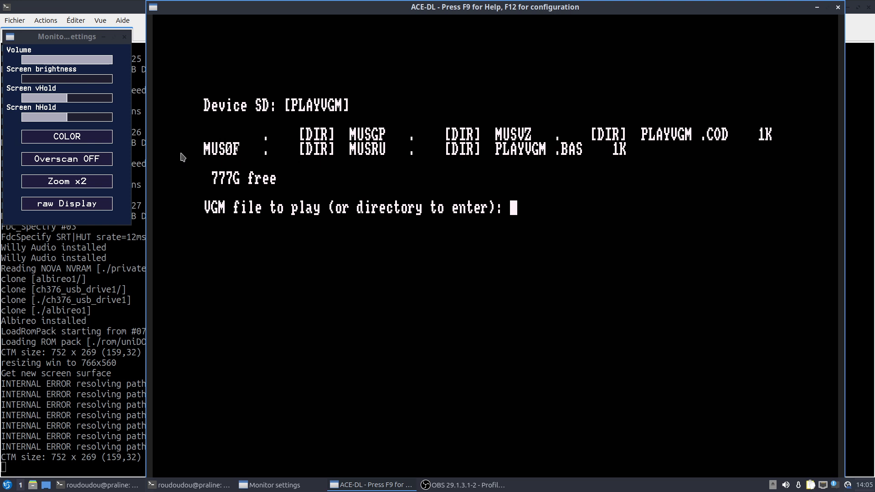
left_click(80, 183)
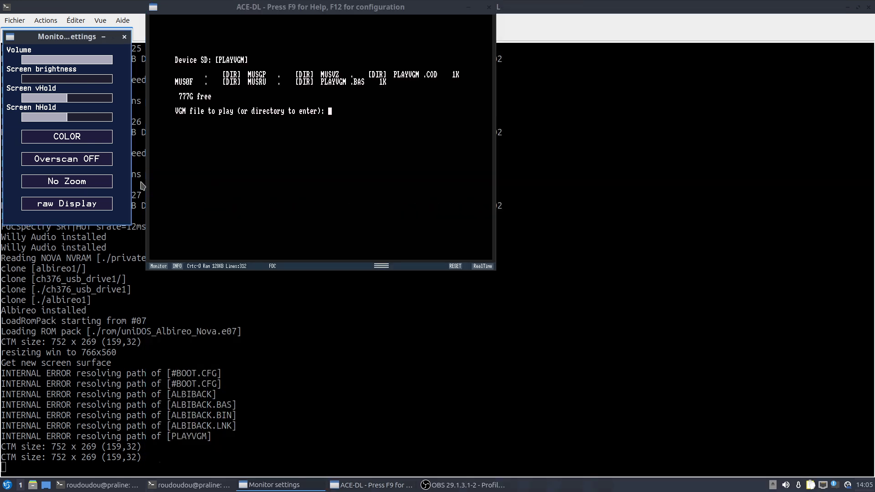
Move the ACE-DL window toward the screen centre and close the emulator.
left_click(361, 10)
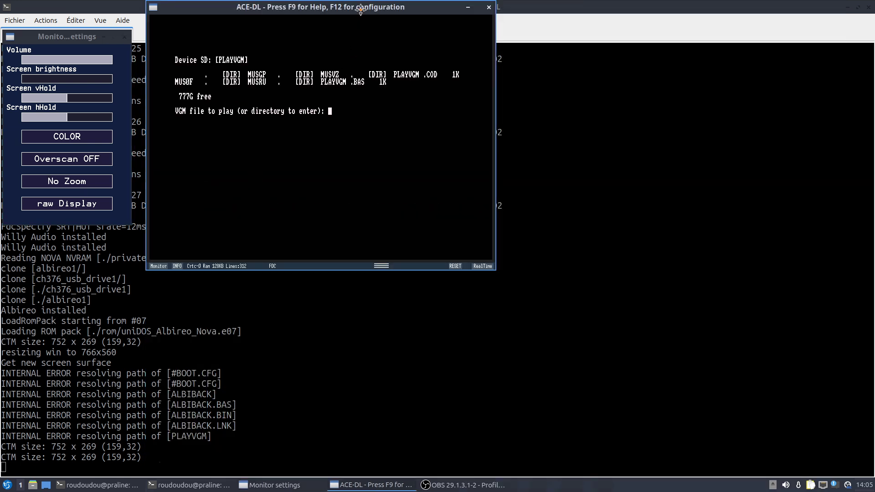
left_click_drag(360, 10, 462, 54)
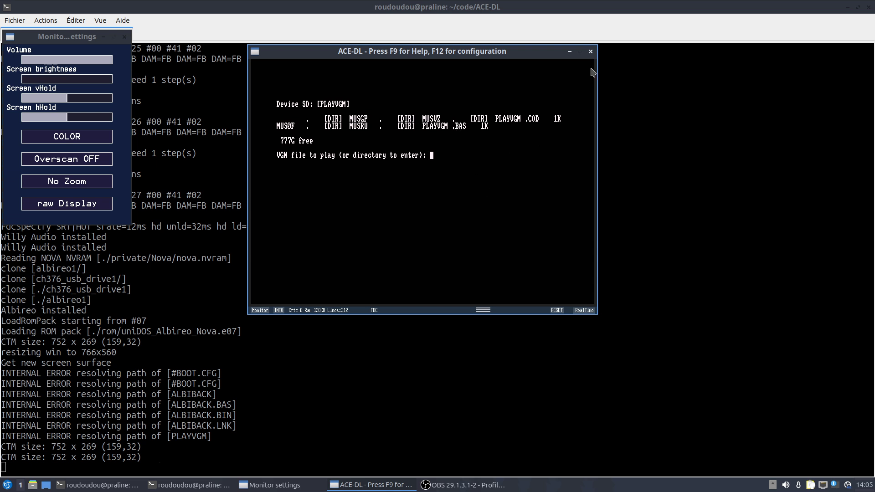
left_click(590, 52)
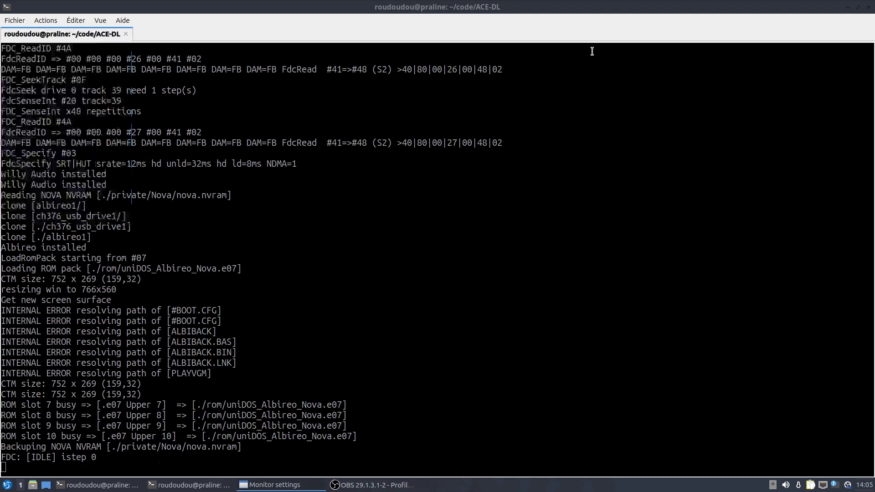
Open changelog.txt with vi and briefly highlight the 2024 feature and bugfix lines.
left_click(361, 225)
type("vi ")
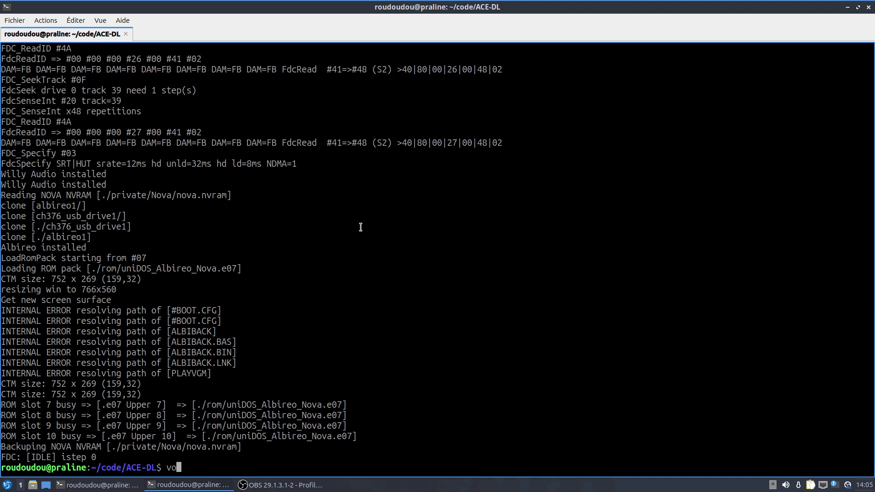
type("ch")
key("Tab")
key("Return")
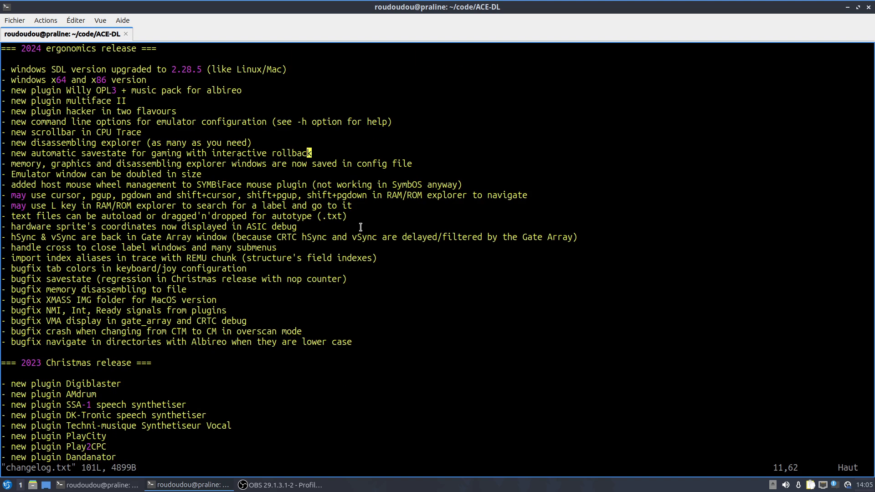
left_click_drag(190, 90, 252, 290)
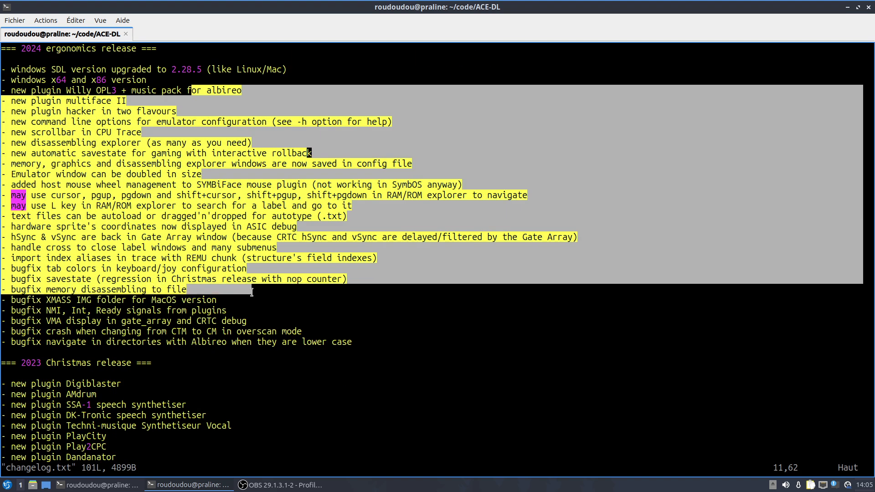
left_click(302, 246)
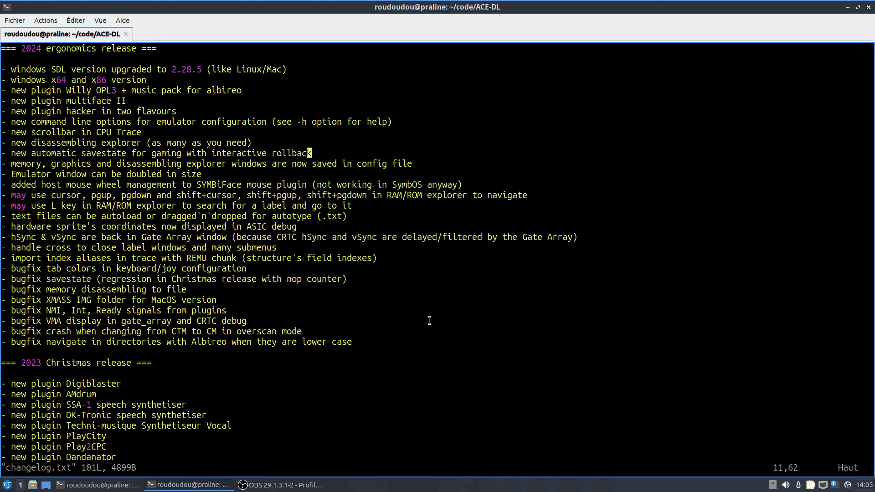